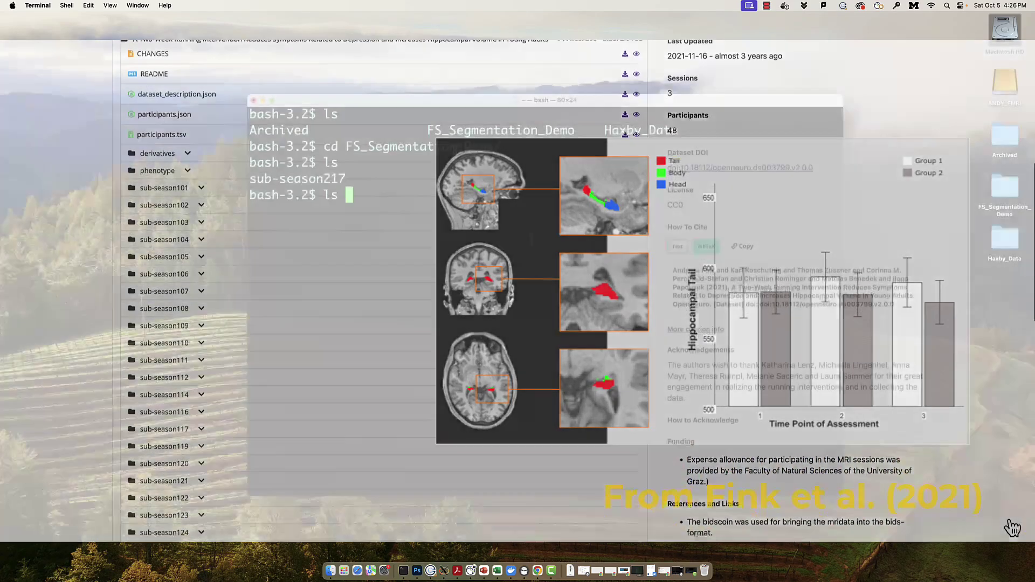
# Step: List the sub-season217 folder and set SUBJECTS_DIR to the current directory
pyautogui.write('sub')
pyautogui.press('Tab')
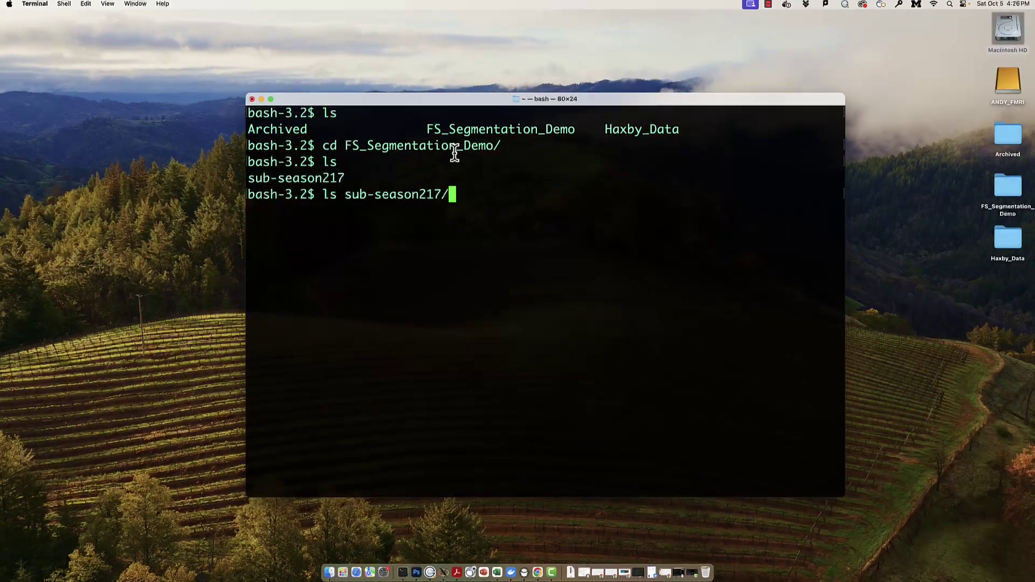
pyautogui.press('Return')
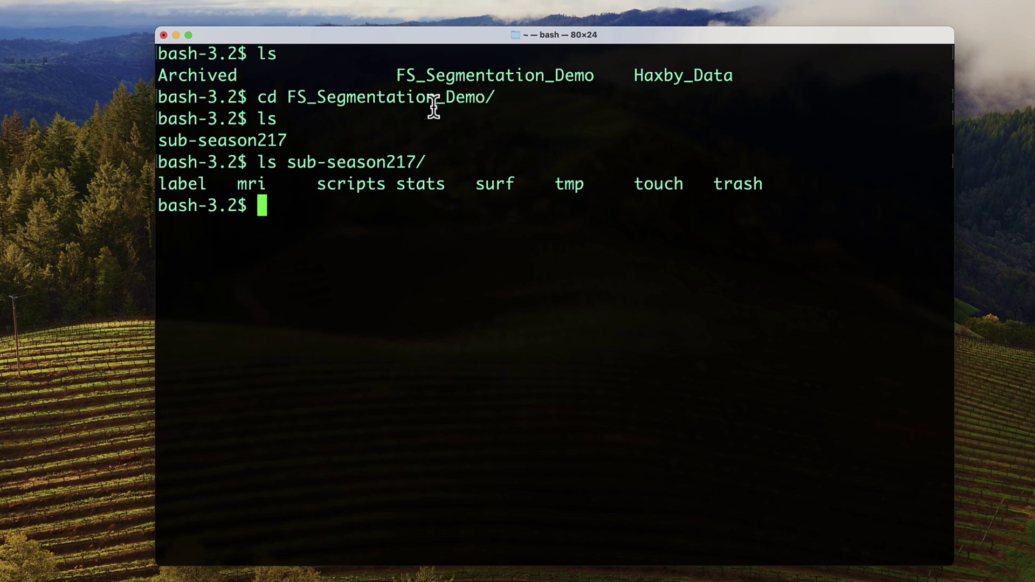
pyautogui.write('SUBJECTS_')
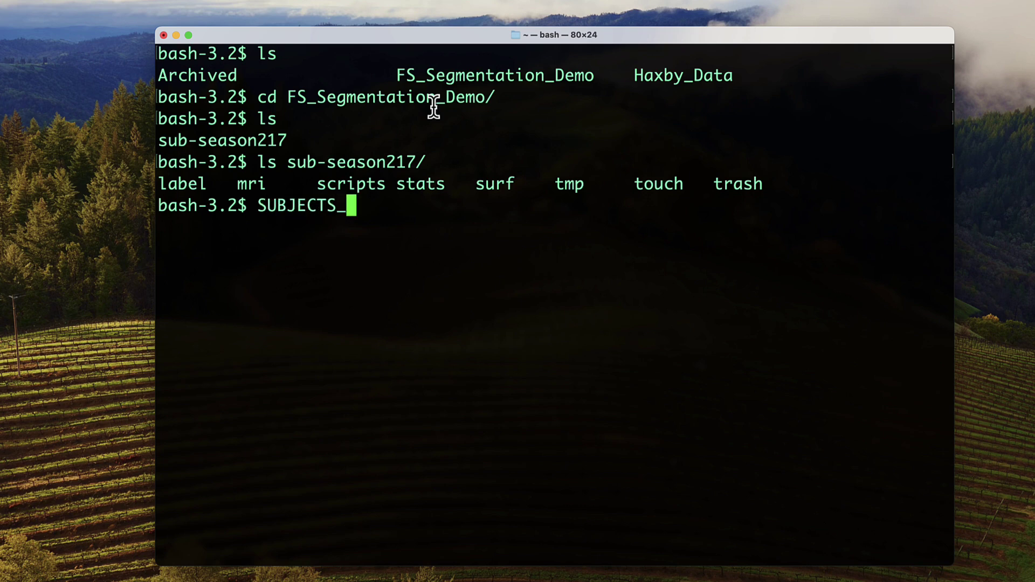
pyautogui.write('DIR=`pwd`')
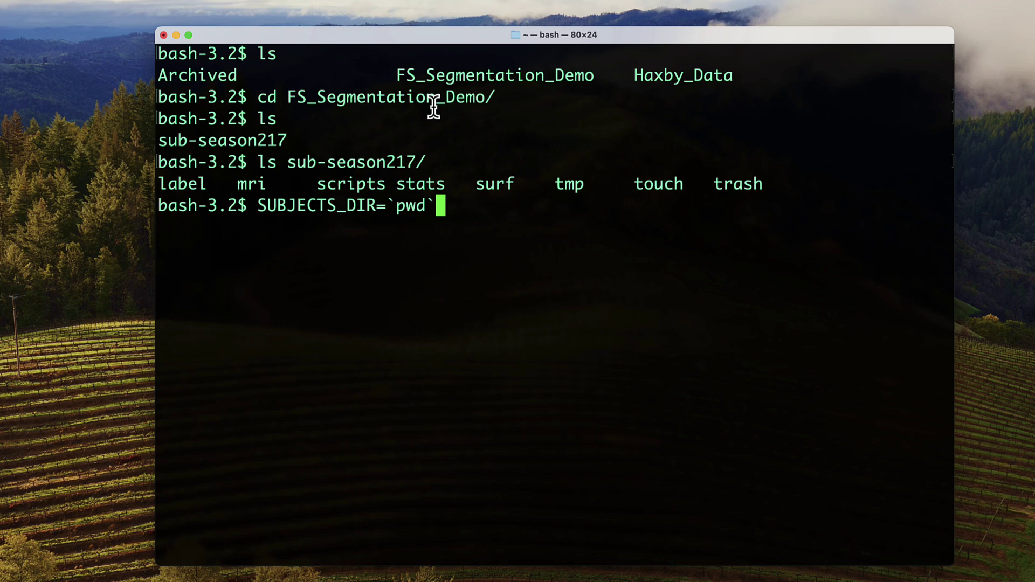
pyautogui.press('Return')
# Step: Run segment_subregions hippo-amygdala --cross on sub-season217
pyautogui.write('segm')
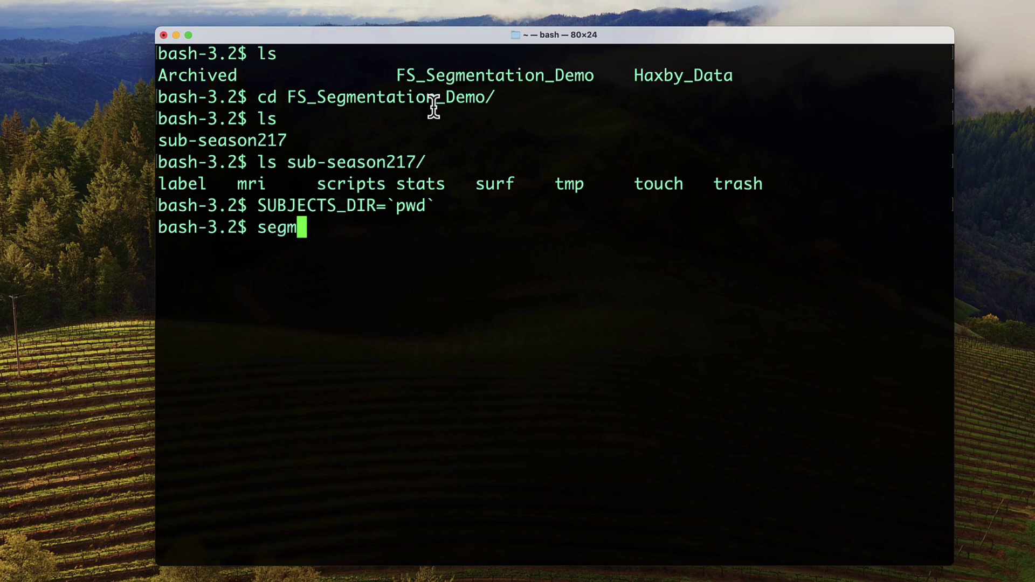
pyautogui.write('ent_subre')
pyautogui.press('Tab')
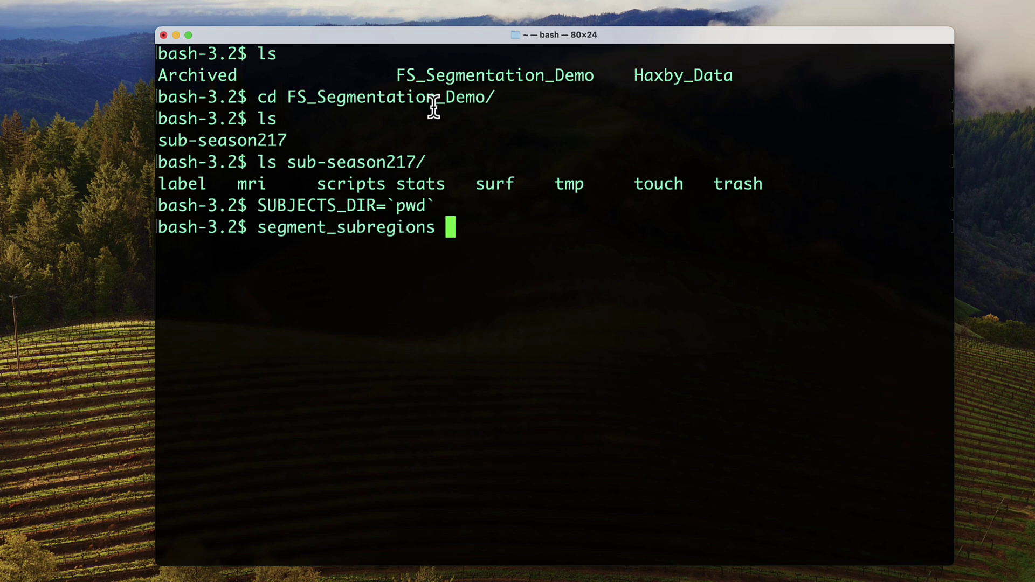
pyautogui.write('hippo-')
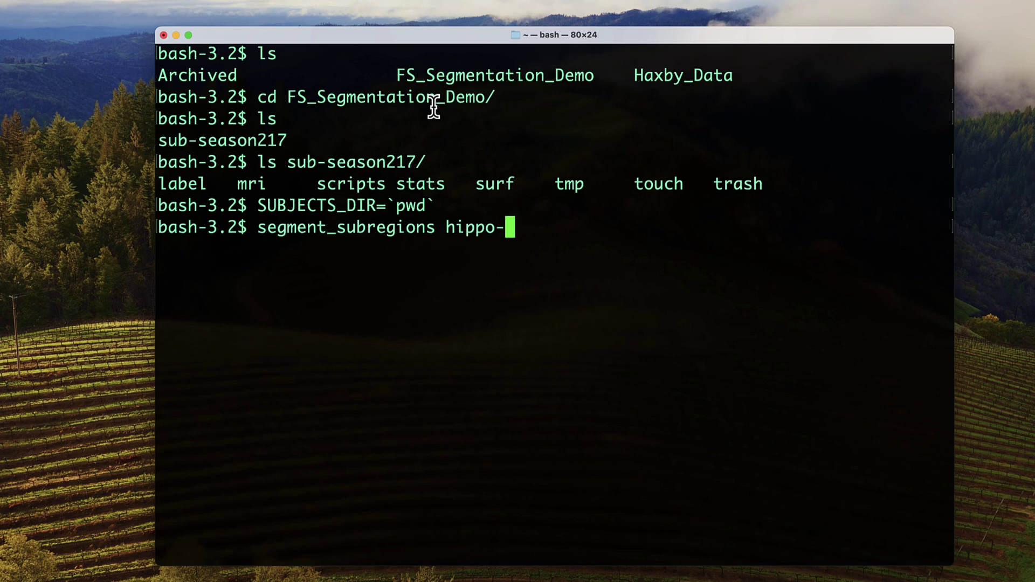
pyautogui.write('amygdala --c')
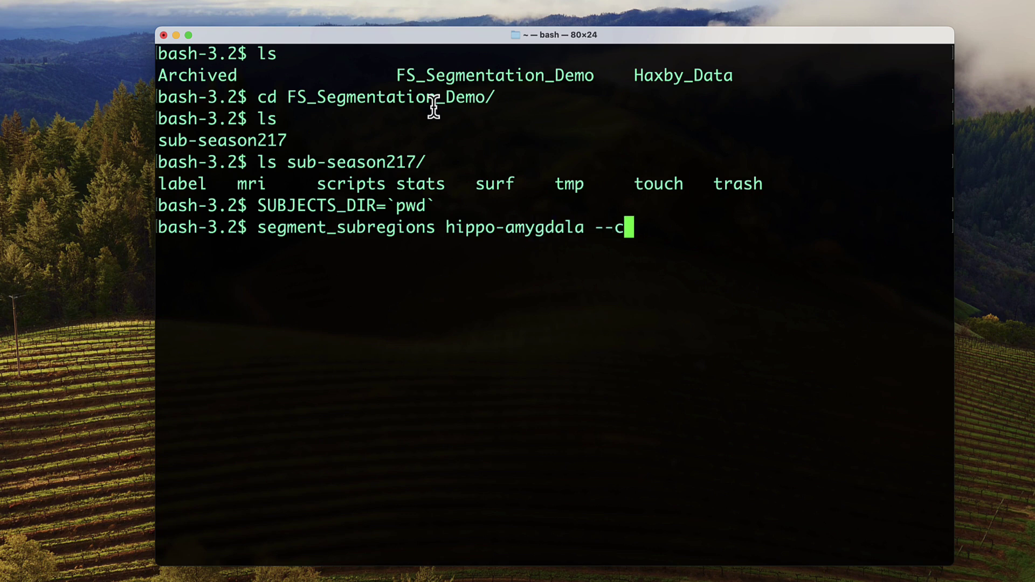
pyautogui.write('ross sub')
pyautogui.press('Tab')
pyautogui.press('BackSpace')
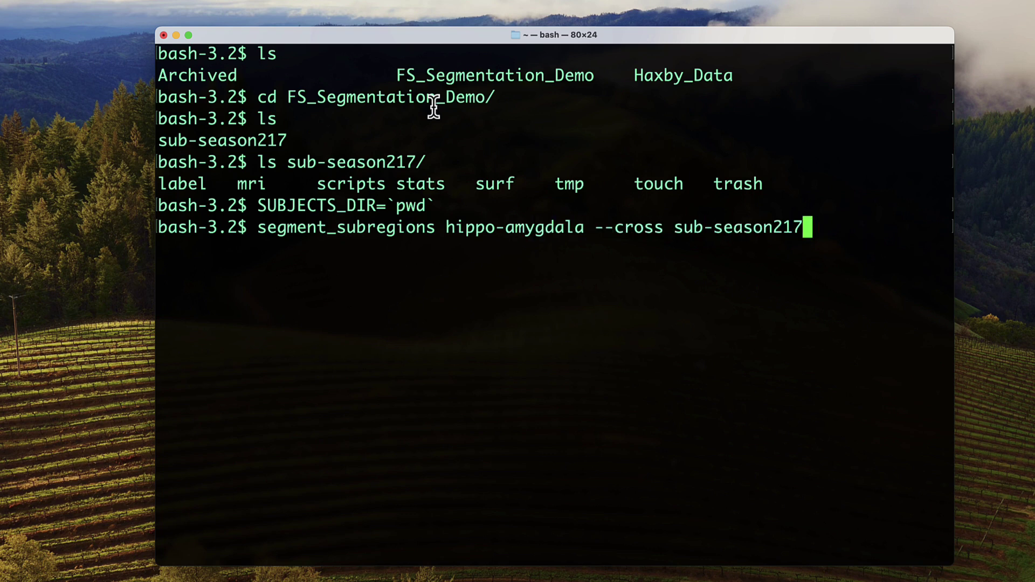
pyautogui.press('Return')
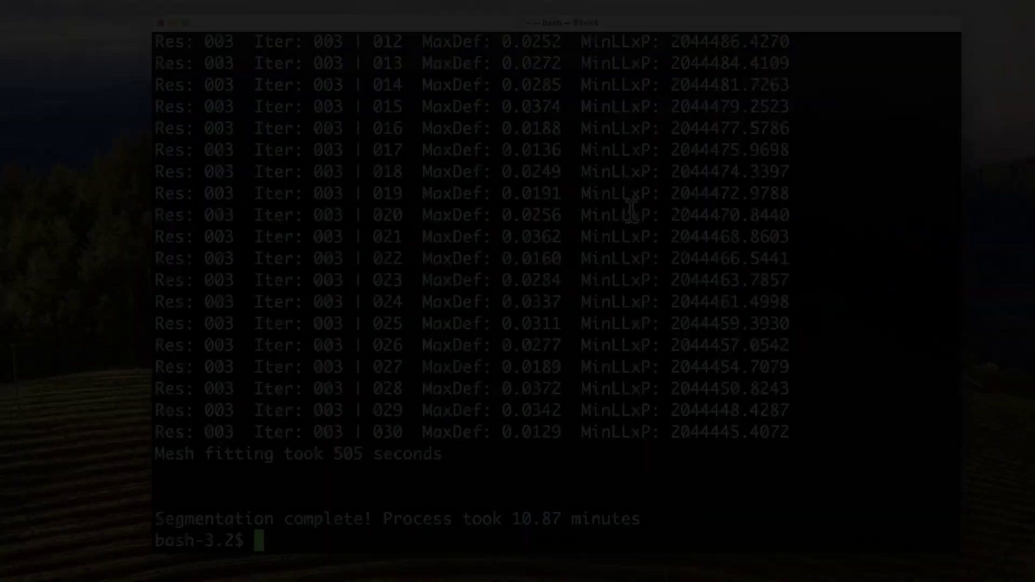
# Step: Move into the sub-season217 folder and list its contents
pyautogui.write('ls')
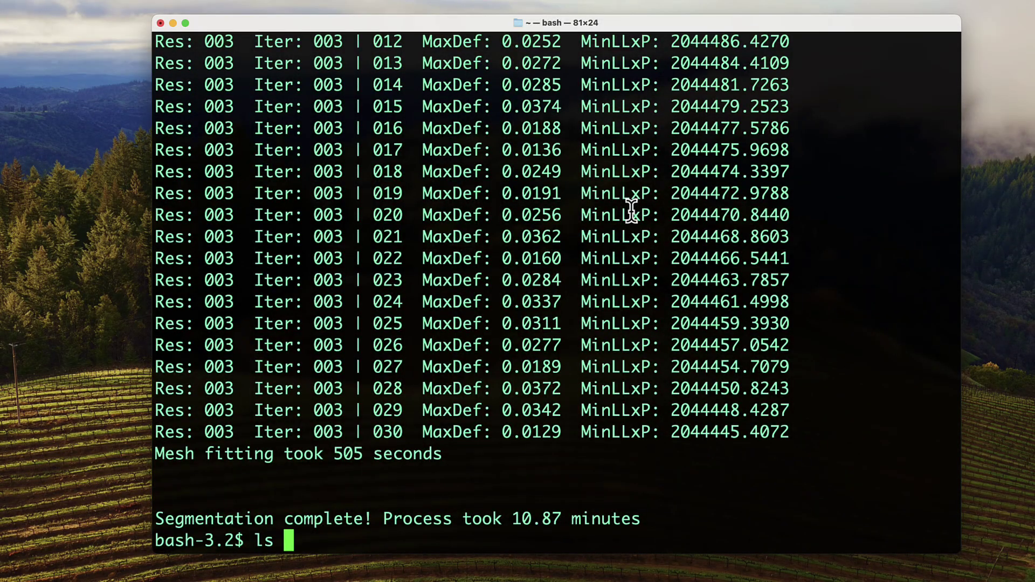
pyautogui.press('Return')
pyautogui.write('cd s')
pyautogui.press('Tab')
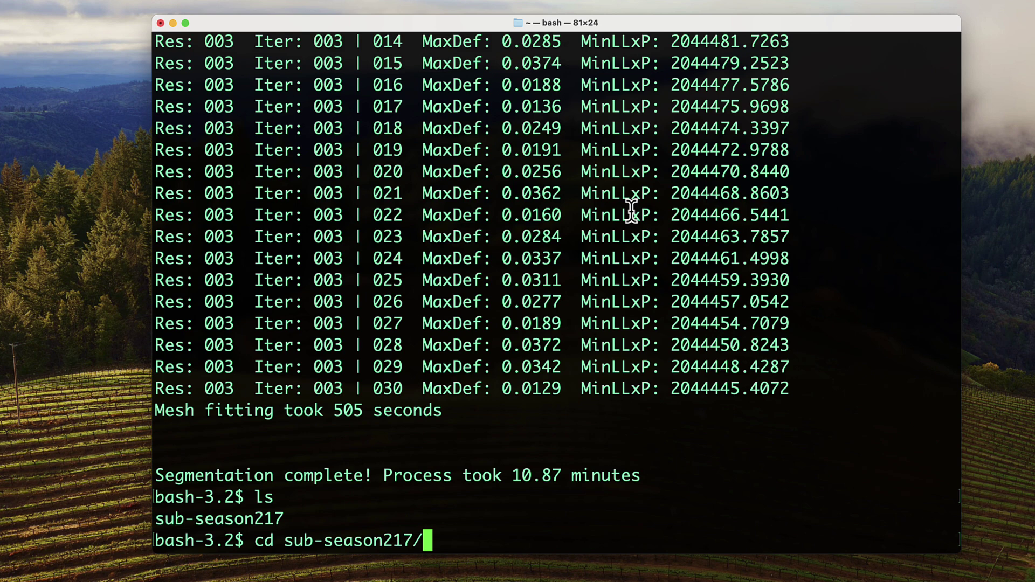
pyautogui.press('Return')
pyautogui.write('ls')
pyautogui.press('Return')
# Step: List the mri folder and highlight lh.hippoAmygLabels.mgz in the output
pyautogui.write('ls mr')
pyautogui.press('Return')
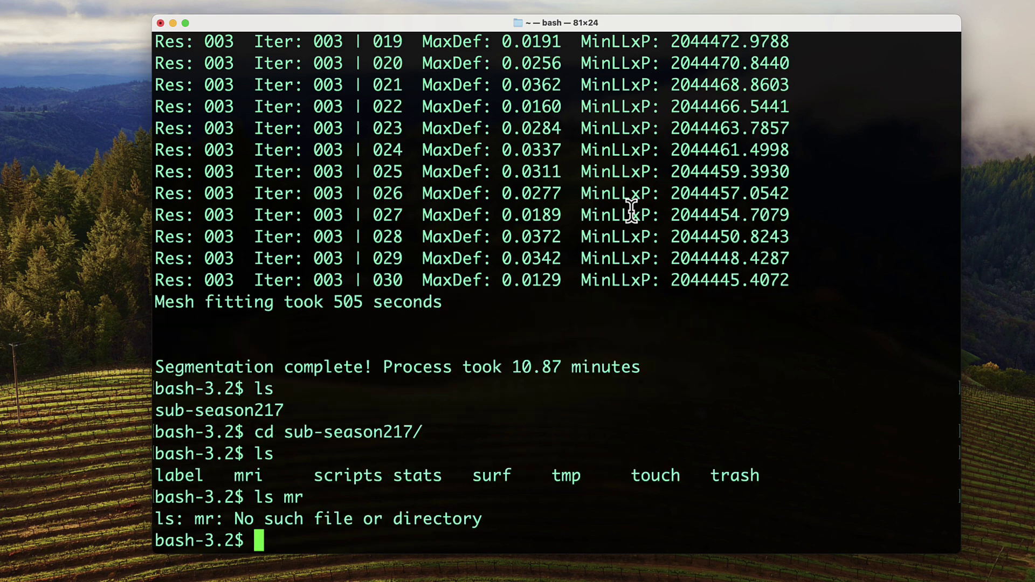
pyautogui.write('ls mr')
pyautogui.press('Tab')
pyautogui.press('Return')
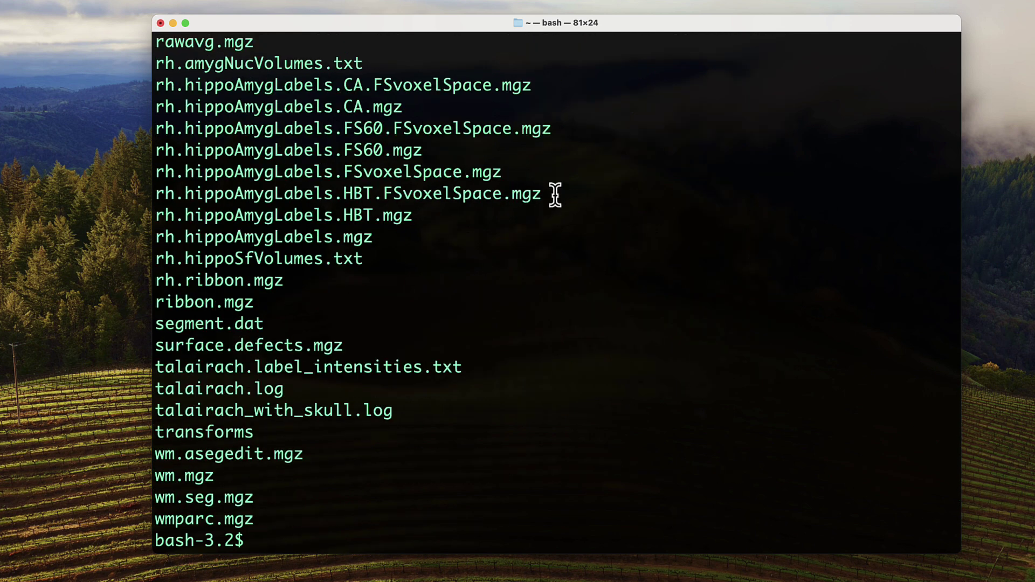
pyautogui.scroll(8, 478, 166)
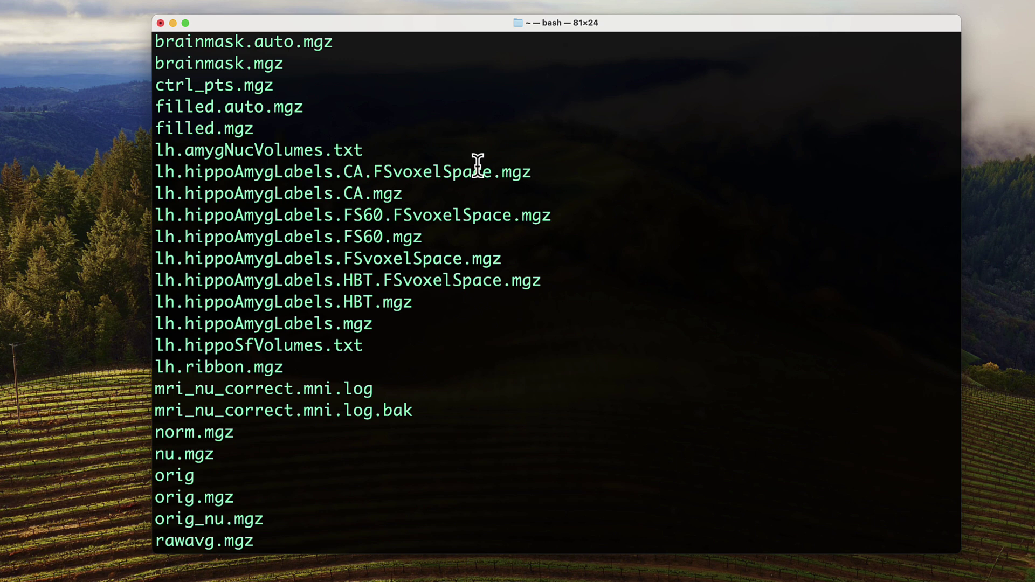
pyautogui.moveTo(374, 323); pyautogui.dragTo(165, 318)
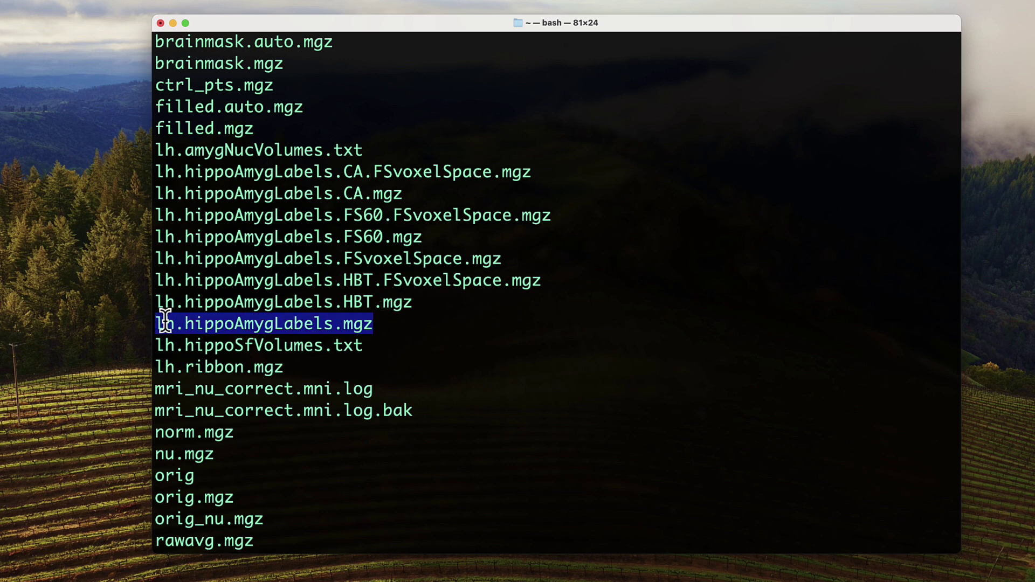
pyautogui.click(386, 324)
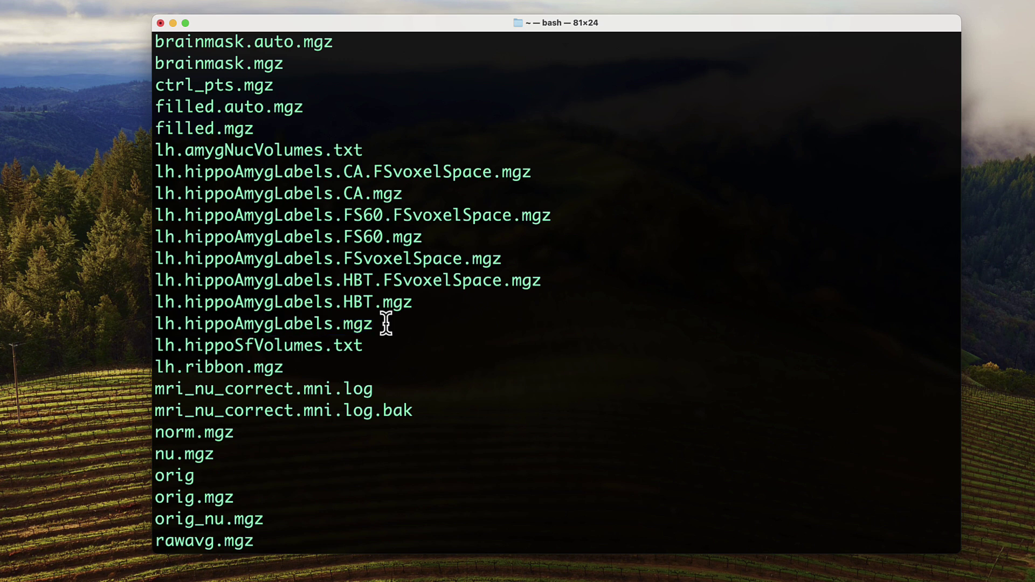
# Step: Enter the mri folder and print the left amygdala nucleus volumes from lh.amygNucVolumes.txt
pyautogui.scroll(-10, 386, 324)
pyautogui.write('cd mri')
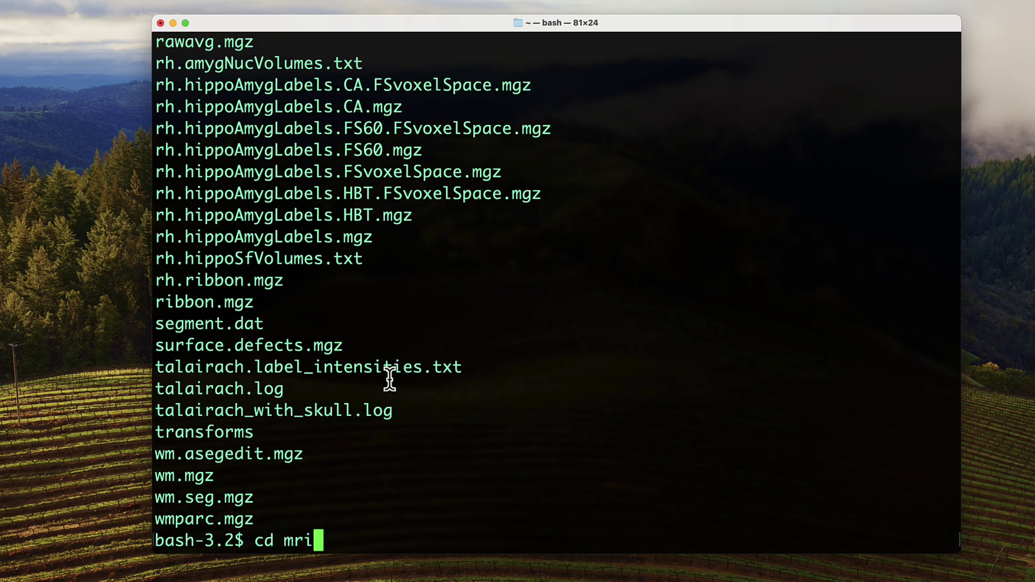
pyautogui.press('Return')
pyautogui.write('cat lh')
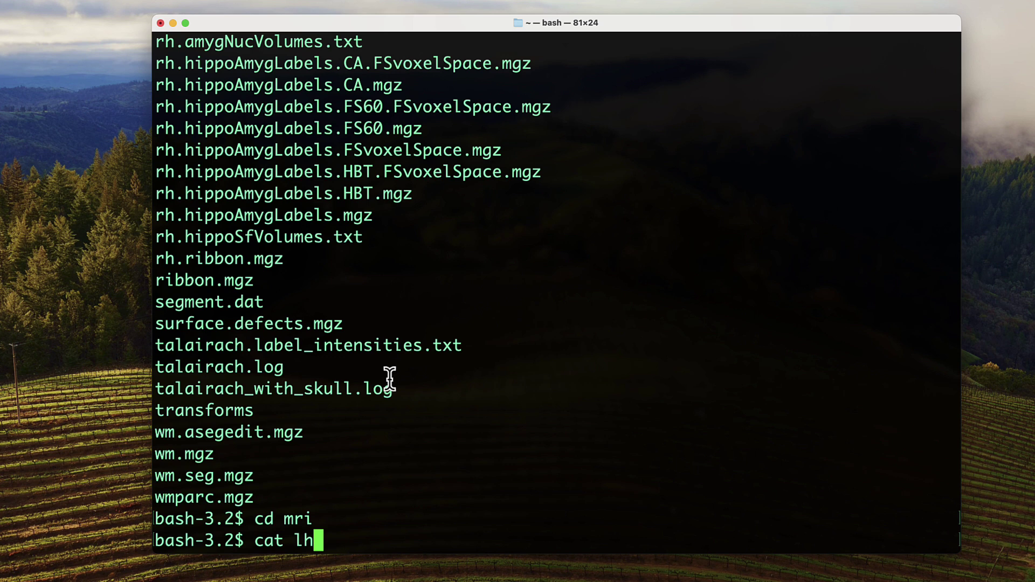
pyautogui.write('.amygNuc')
pyautogui.press('Tab')
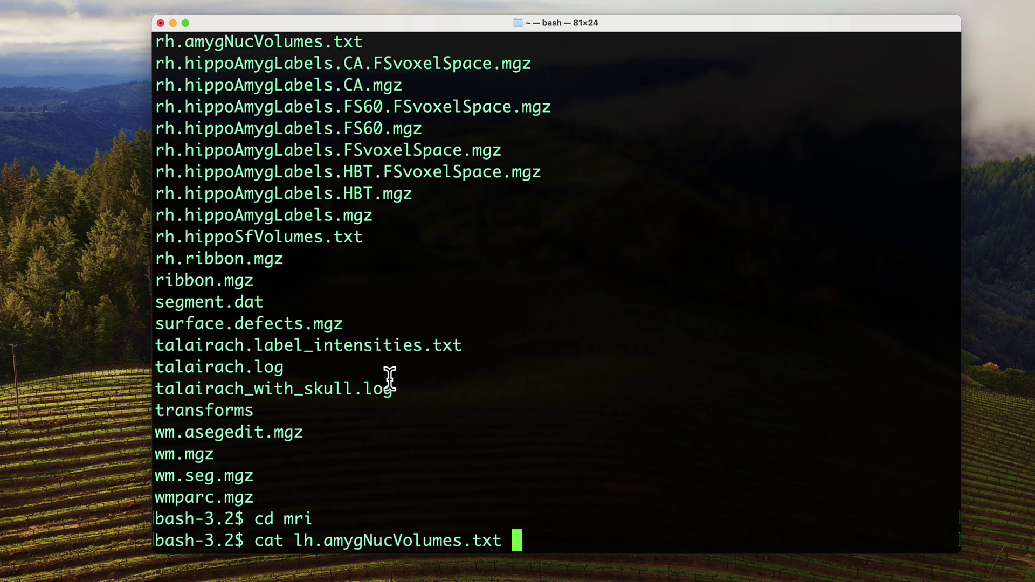
pyautogui.press('Return')
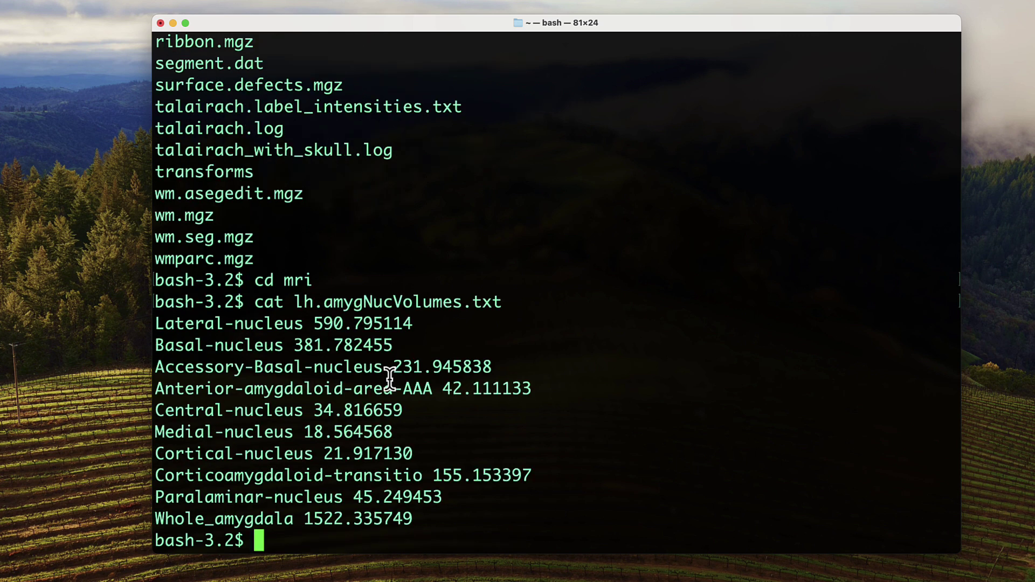
# Step: Print the left hippocampal subfield volumes from lh.hippoSfVolumes.txt
pyautogui.write('cat lh.hippo')
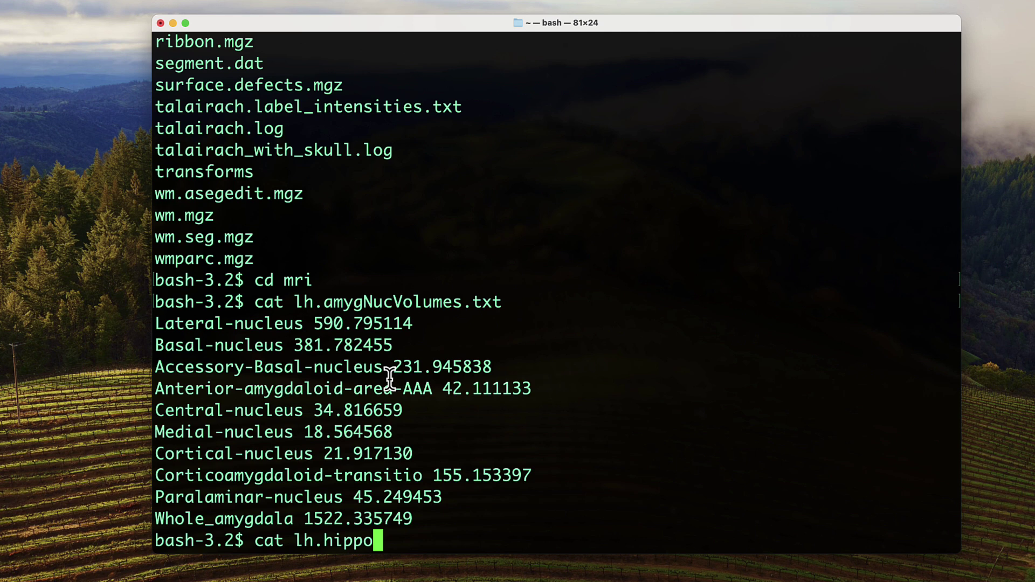
pyautogui.write('SfVo')
pyautogui.press('Tab')
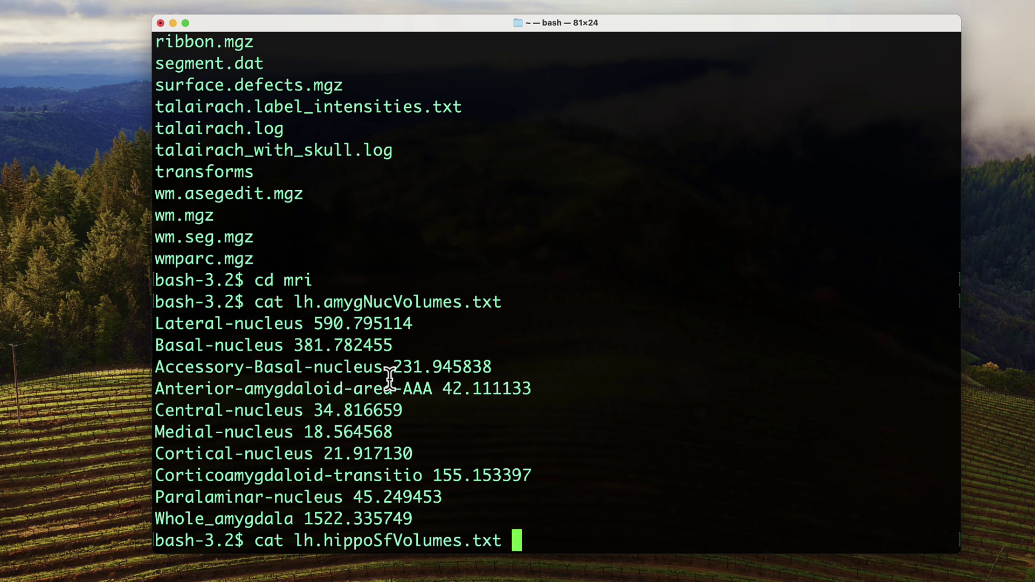
pyautogui.press('Return')
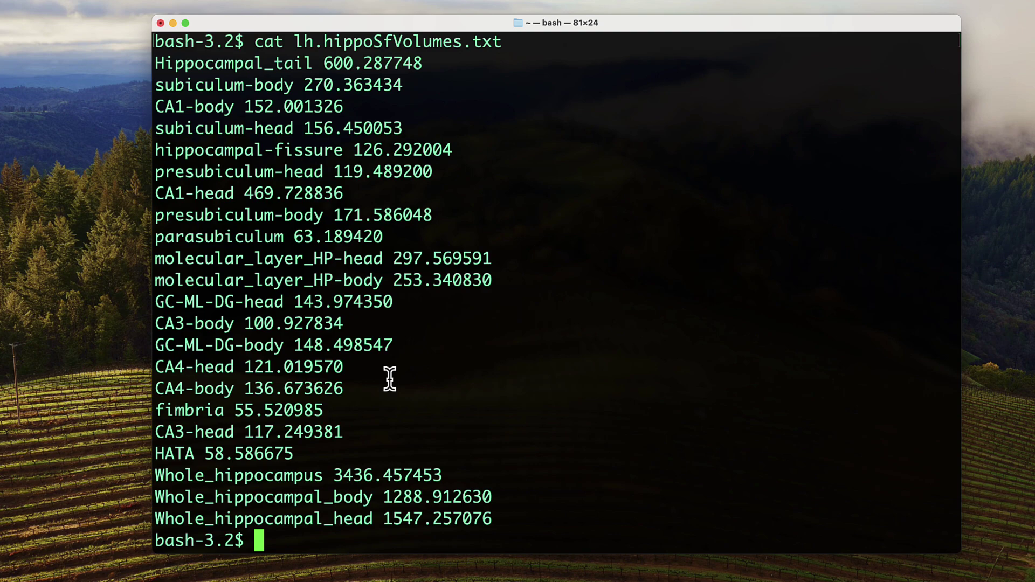
# Step: In Freeview, load brainmask.mgz with lh.hippoAmygLabels.mgz and centre the slices on the hippocampus
pyautogui.write('freeve')
pyautogui.press('BackSpace')
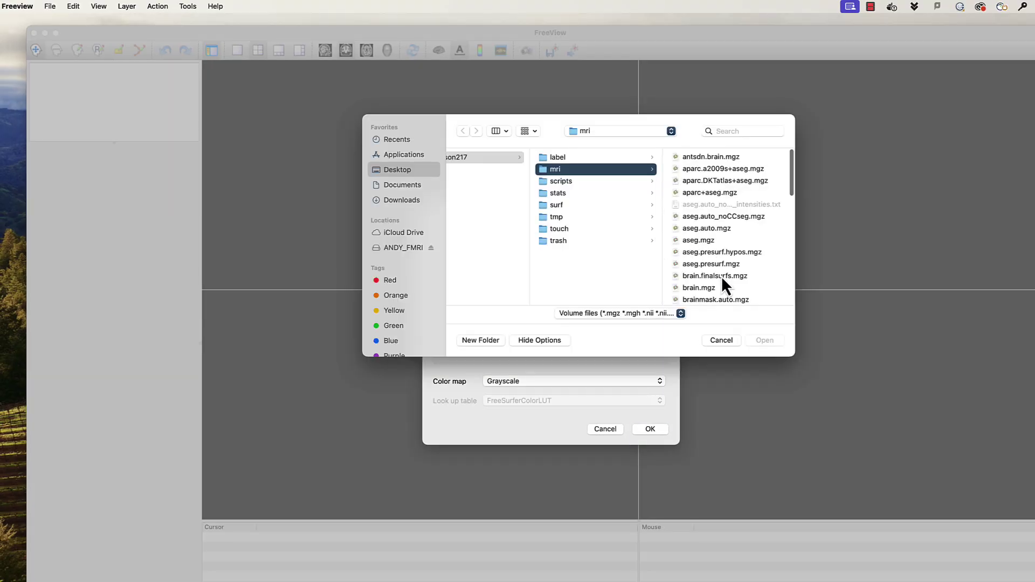
pyautogui.click(712, 266)
pyautogui.scroll(-5, 613, 277)
pyautogui.click(613, 276)
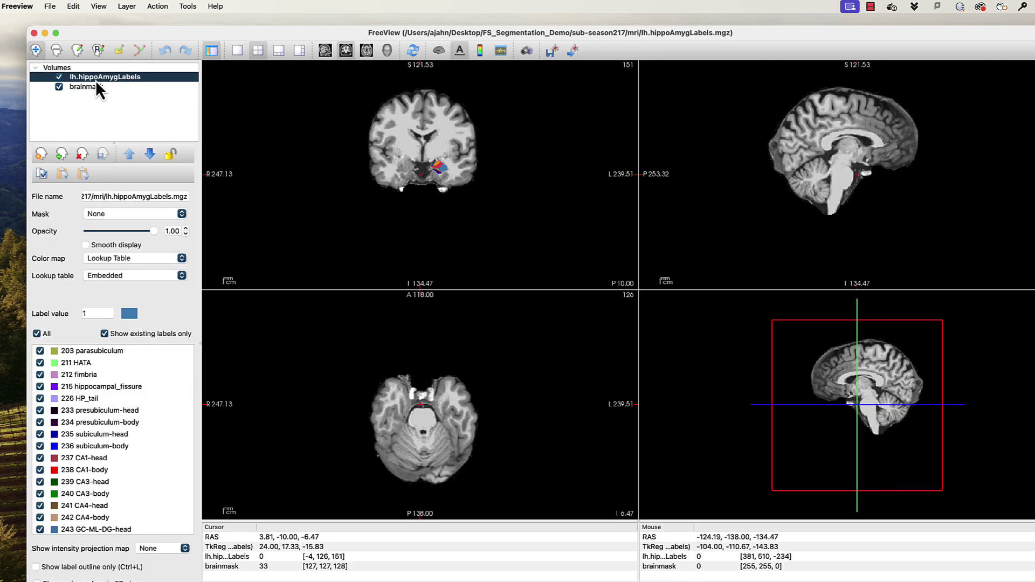
pyautogui.click(442, 167)
pyautogui.click(442, 411)
pyautogui.scroll(4, 442, 411)
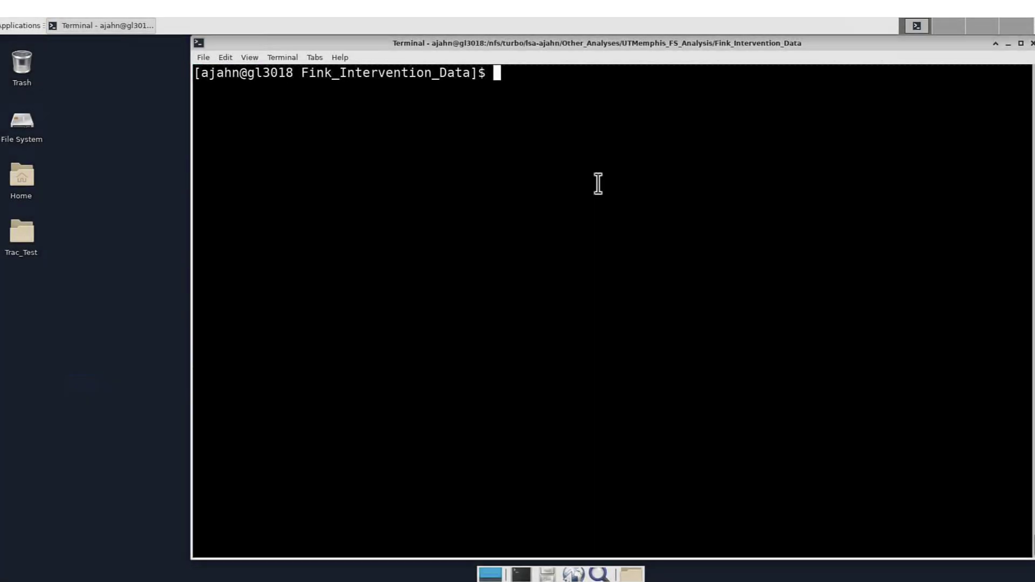
# Step: List the Fink_Intervention_Data folder, pointing out Segmentation_Batch_Template.sbat
pyautogui.write('ls')
pyautogui.press('Return')
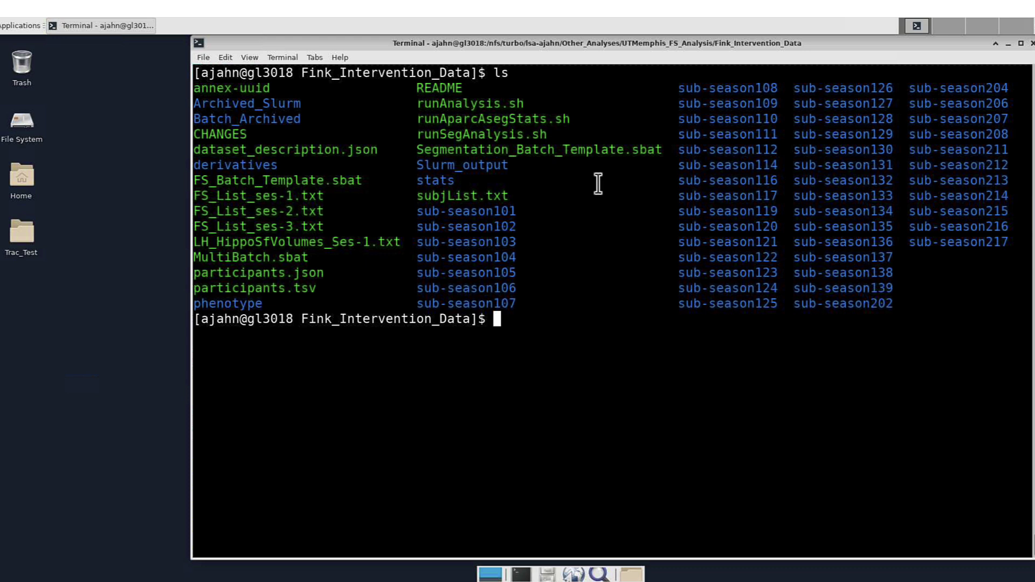
pyautogui.moveTo(662, 154); pyautogui.dragTo(419, 155)
pyautogui.click(516, 187)
# Step: Review the template in vi, its one-hour time limit and changeme placeholders, then quit unsaved
pyautogui.write('vi Seg')
pyautogui.press('Tab')
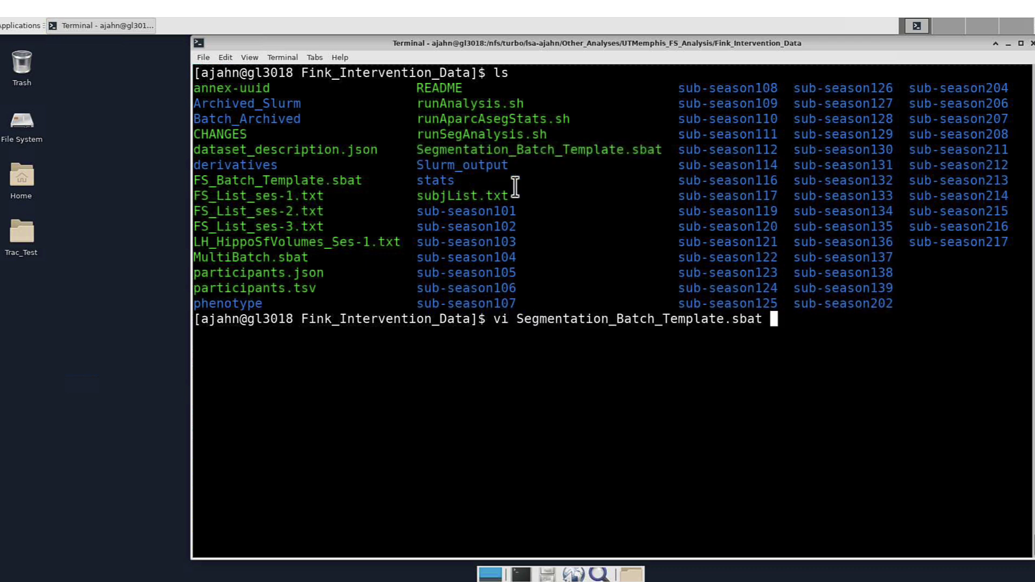
pyautogui.press('Return')
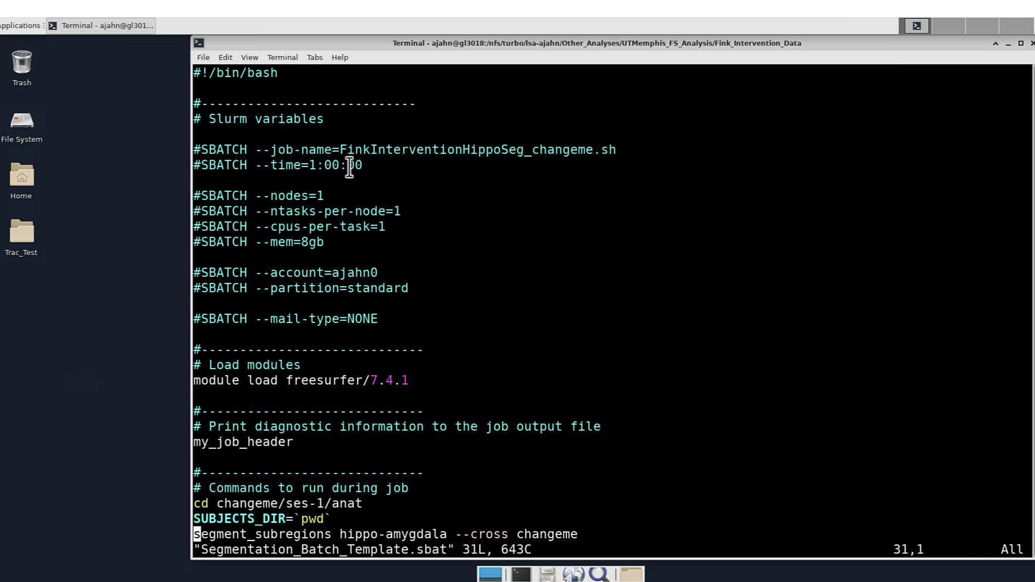
pyautogui.moveTo(363, 165); pyautogui.dragTo(270, 165)
pyautogui.click(340, 191)
pyautogui.moveTo(271, 503); pyautogui.dragTo(219, 504)
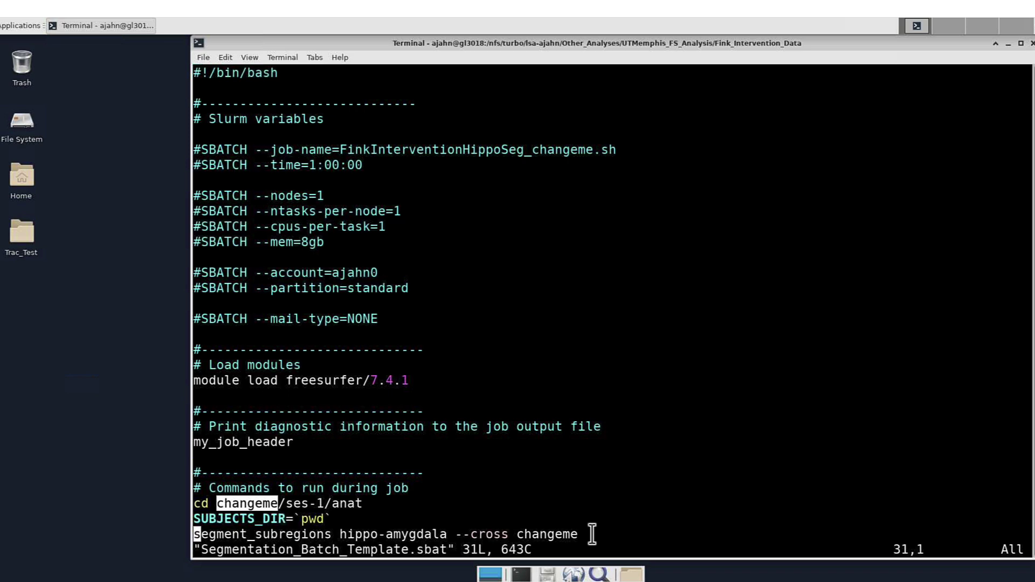
pyautogui.moveTo(579, 534); pyautogui.dragTo(516, 534)
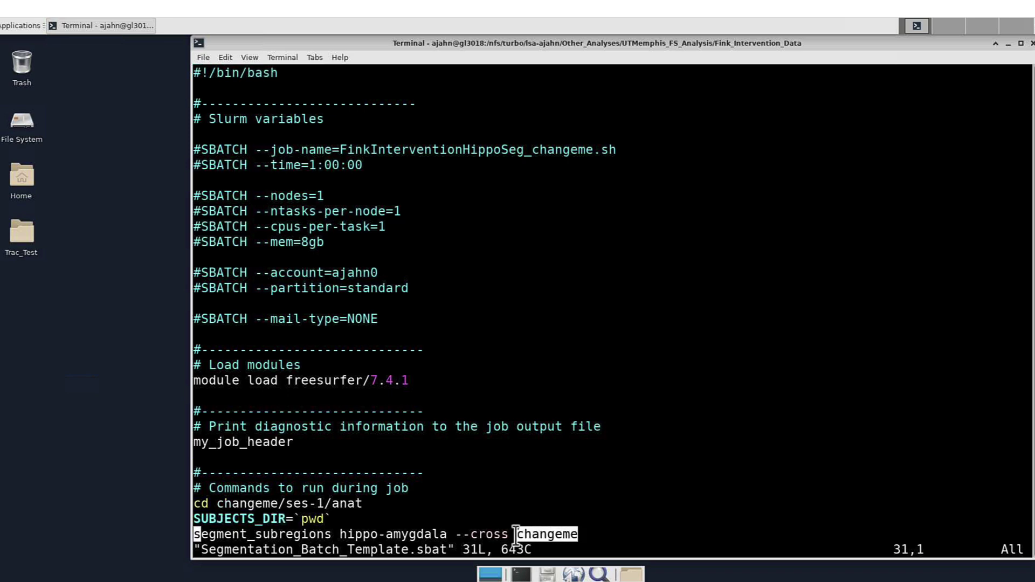
pyautogui.click(538, 387)
pyautogui.write(':')
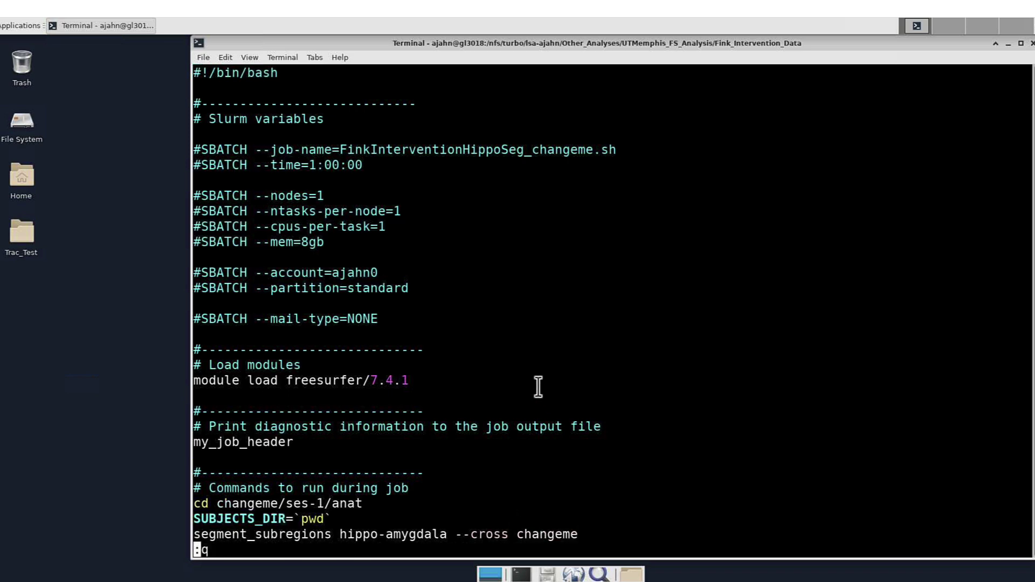
pyautogui.write('q')
pyautogui.press('Return')
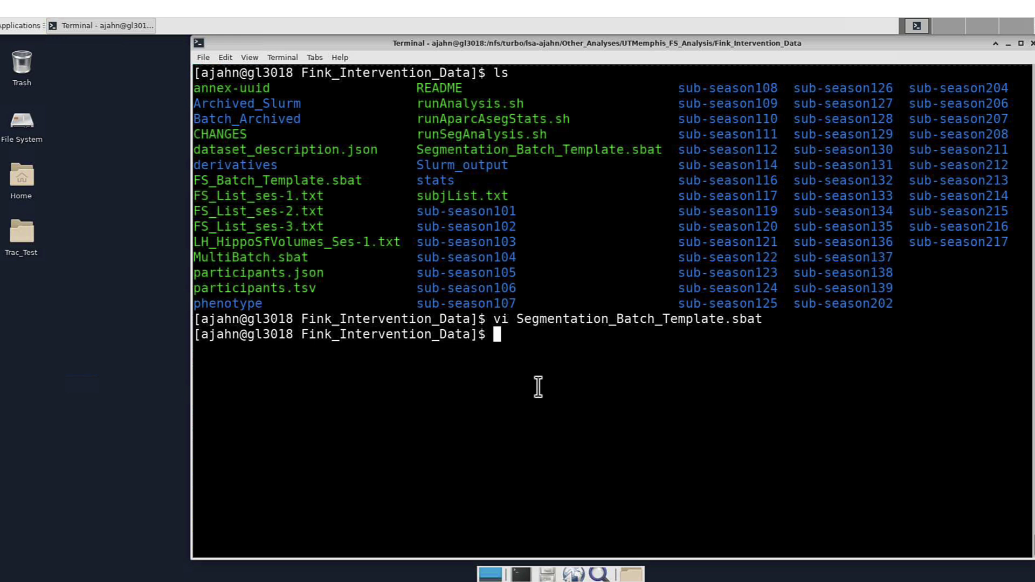
pyautogui.write('vi runSeg')
pyautogui.press('Tab')
pyautogui.press('Return')
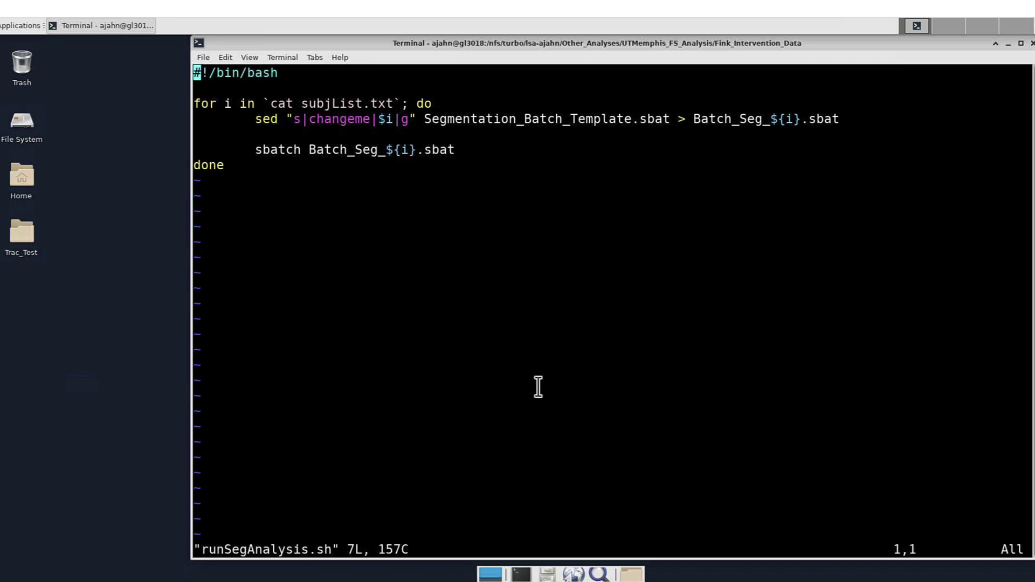
pyautogui.moveTo(387, 103); pyautogui.dragTo(302, 103)
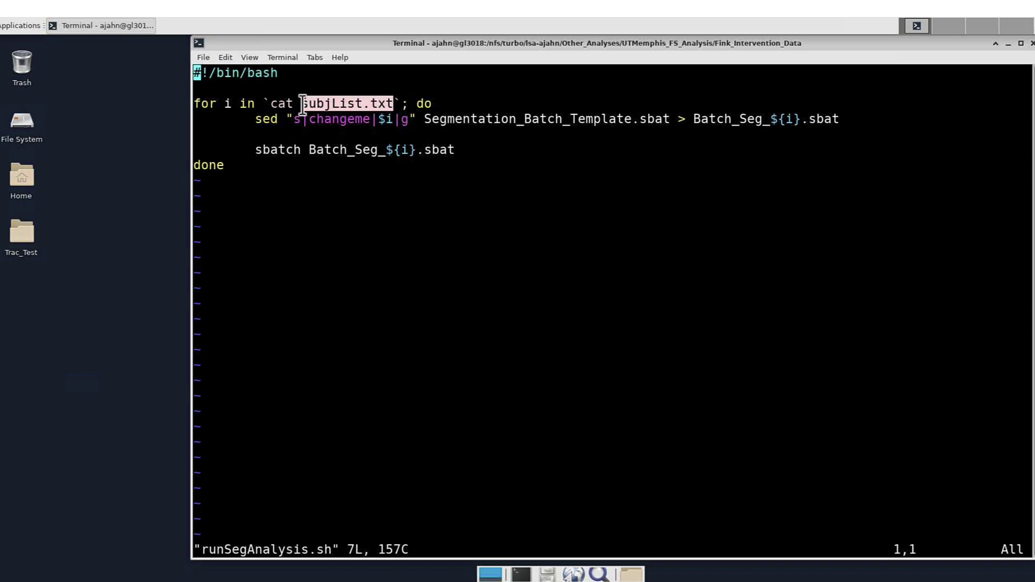
pyautogui.moveTo(369, 119); pyautogui.dragTo(311, 120)
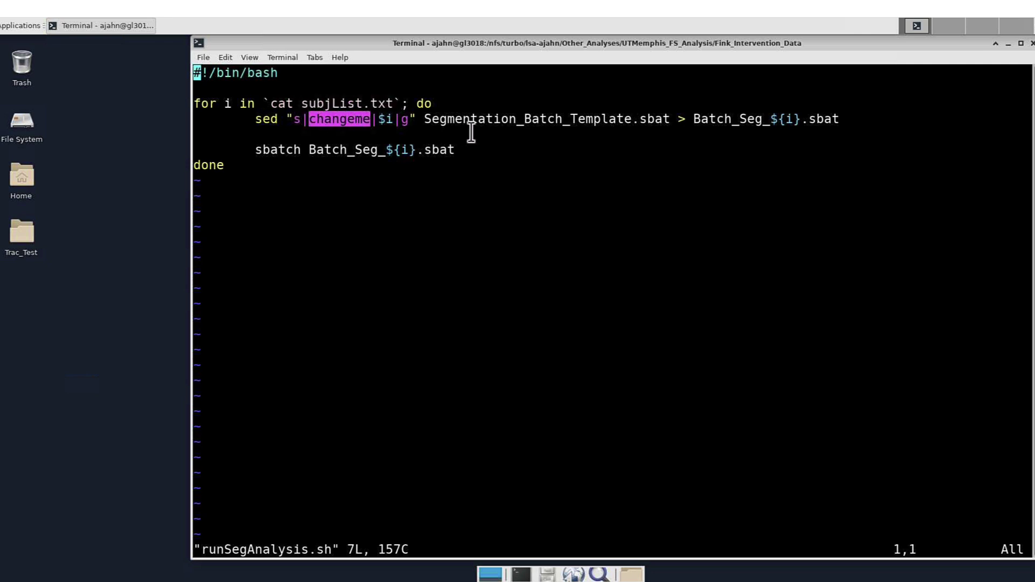
pyautogui.click(572, 118)
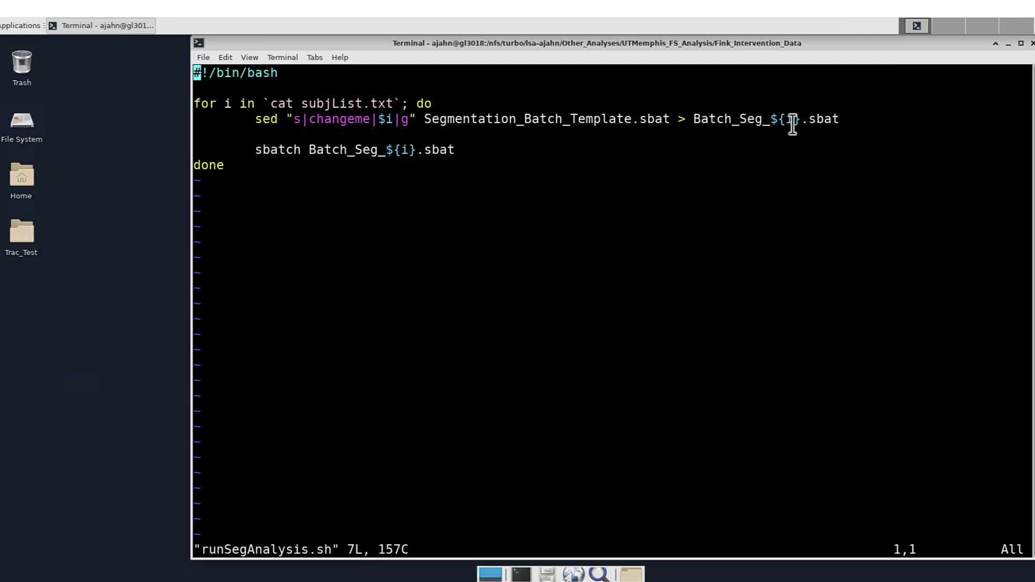
pyautogui.moveTo(455, 151); pyautogui.dragTo(351, 150)
pyautogui.click(353, 151)
pyautogui.write(':q')
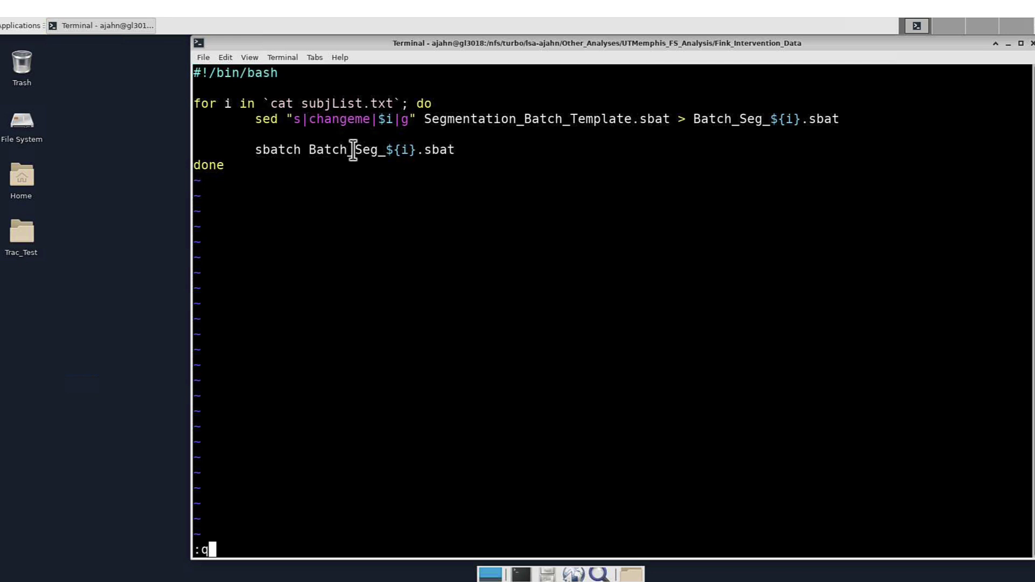
pyautogui.press('Return')
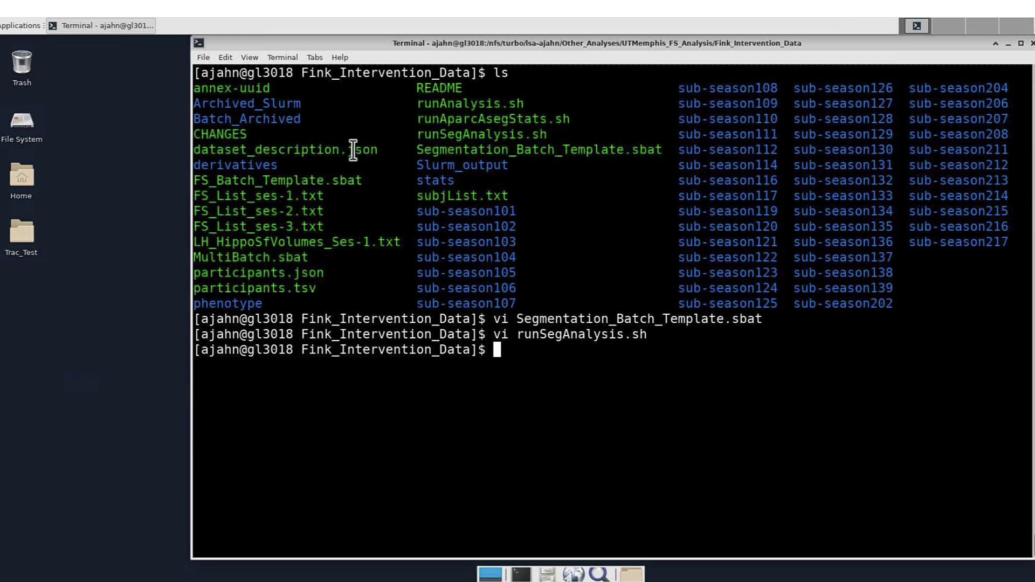
# Step: Run runSegAnalysis.sh with bash to submit segmentation jobs for all subjects
pyautogui.write('bash run')
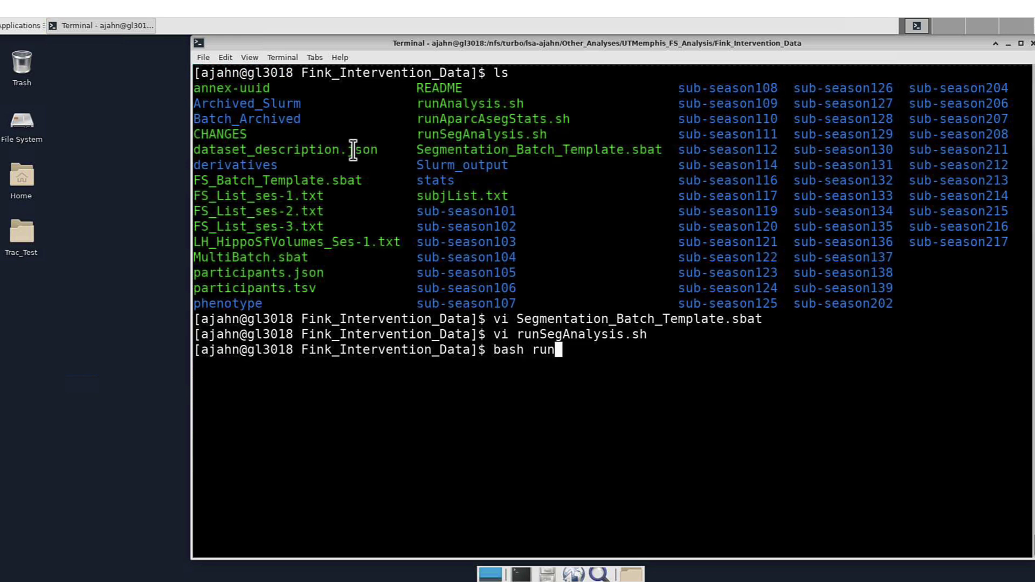
pyautogui.write('Seg')
pyautogui.press('Tab')
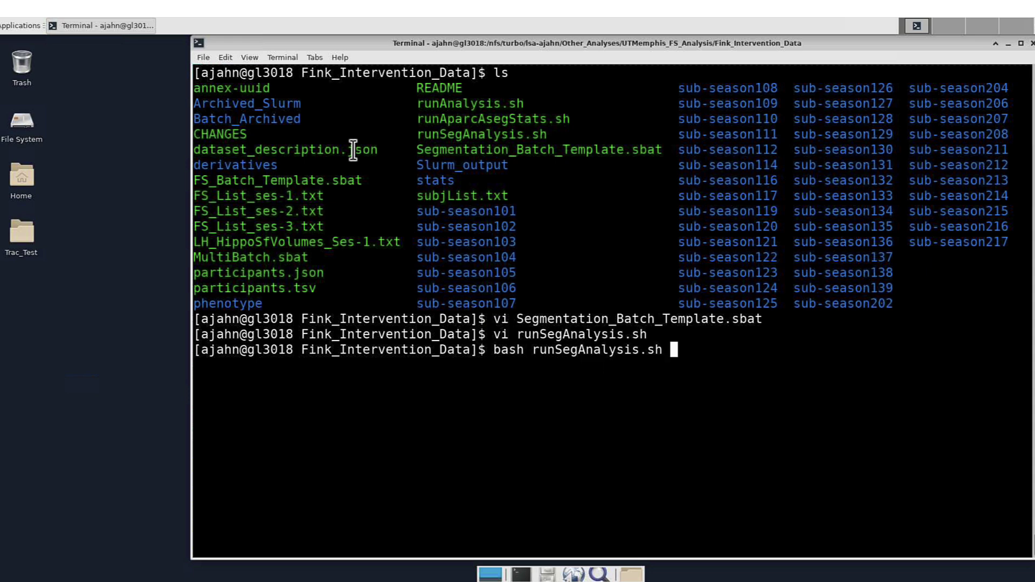
pyautogui.press('Return')
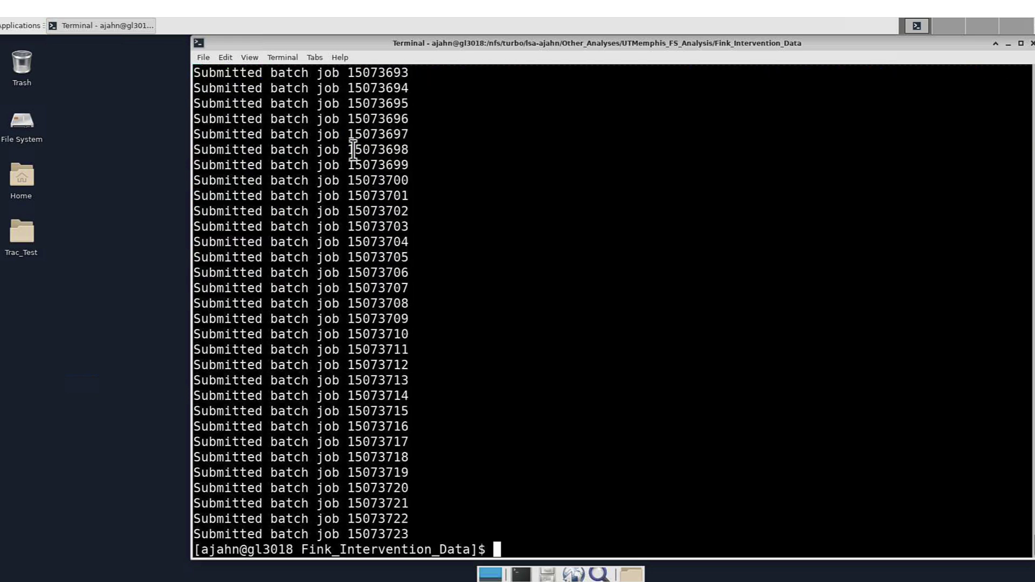
# Step: Check the queue twice with squeue filtered by the user's username
pyautogui.write('squeue | grep ajahn')
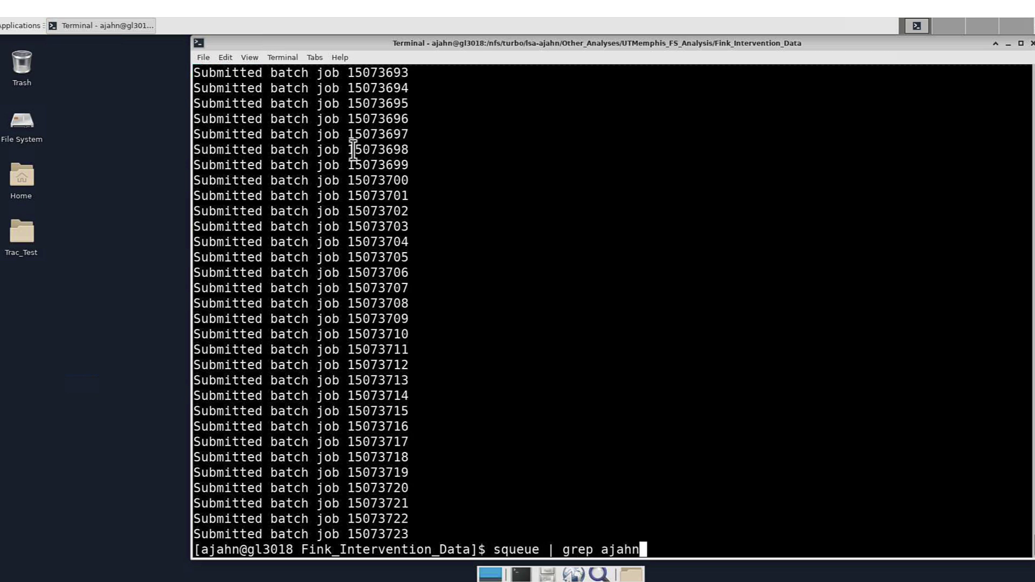
pyautogui.press('Return')
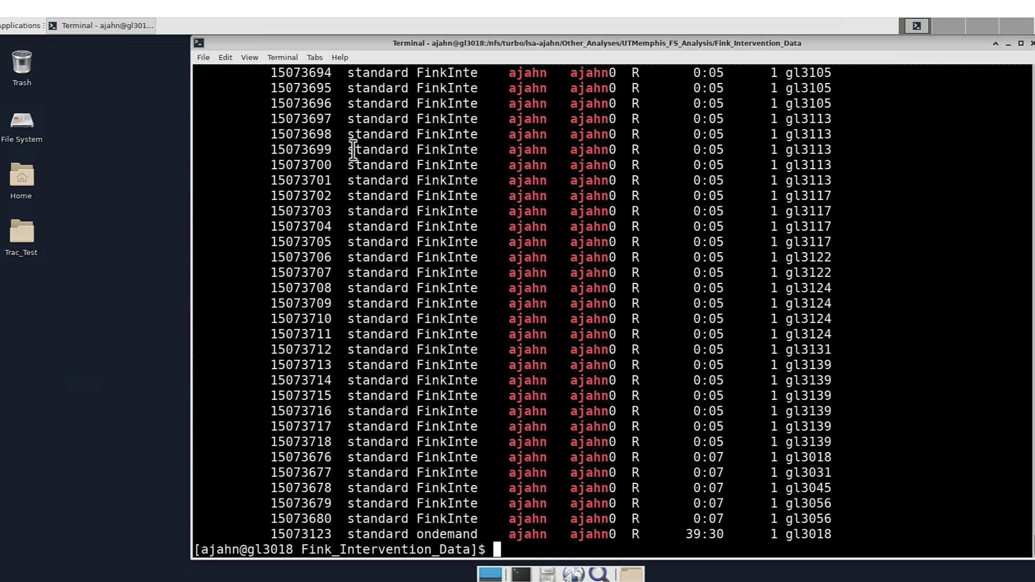
pyautogui.press('Up')
pyautogui.press('Return')
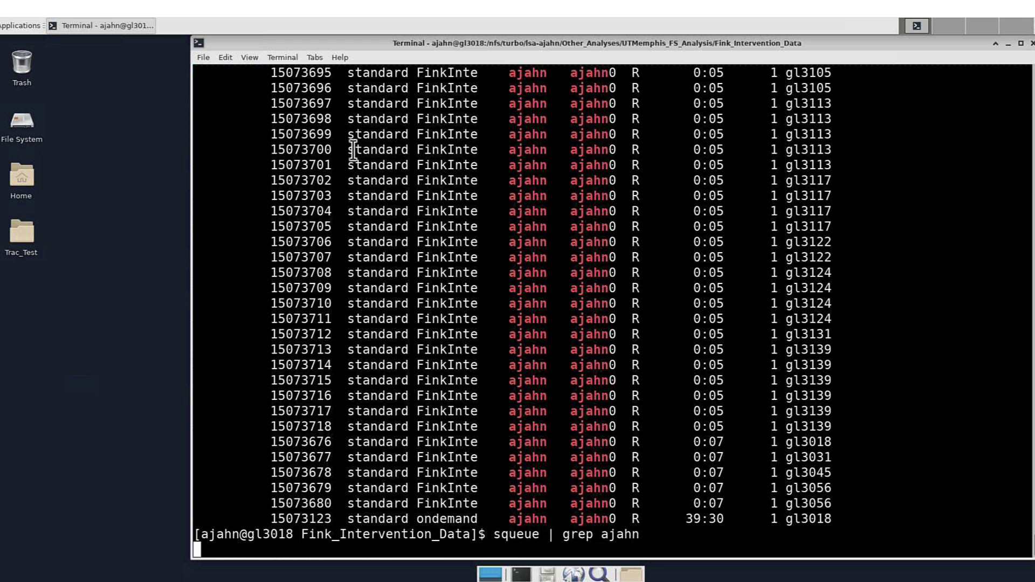